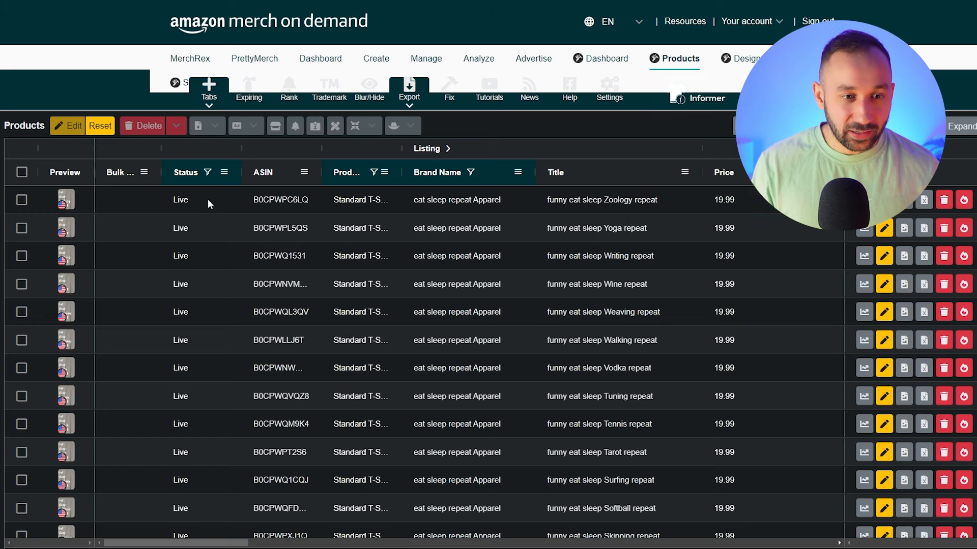
Check the Status, product type, Brand Name and marketplace filters applied to the products table.
left_click(222, 173)
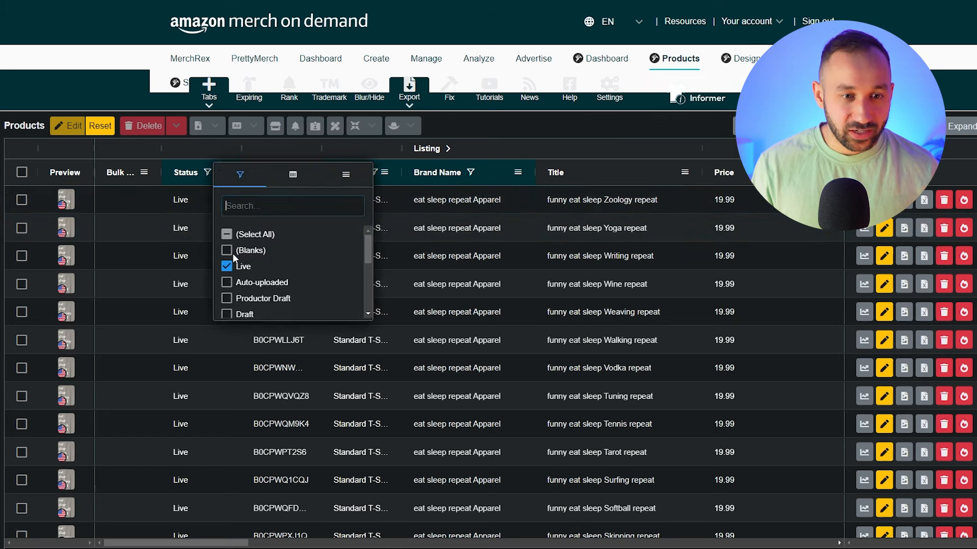
left_click(216, 149)
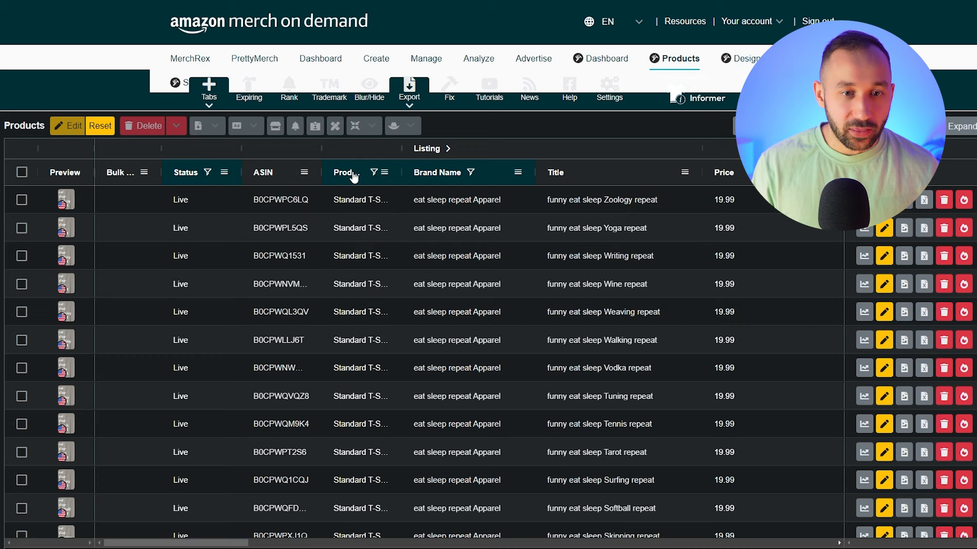
left_click(385, 173)
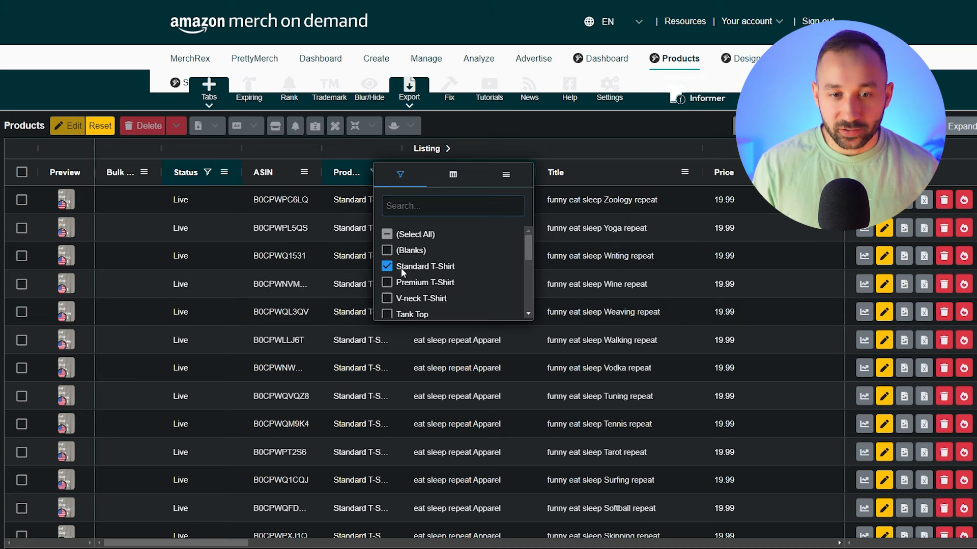
left_click(360, 148)
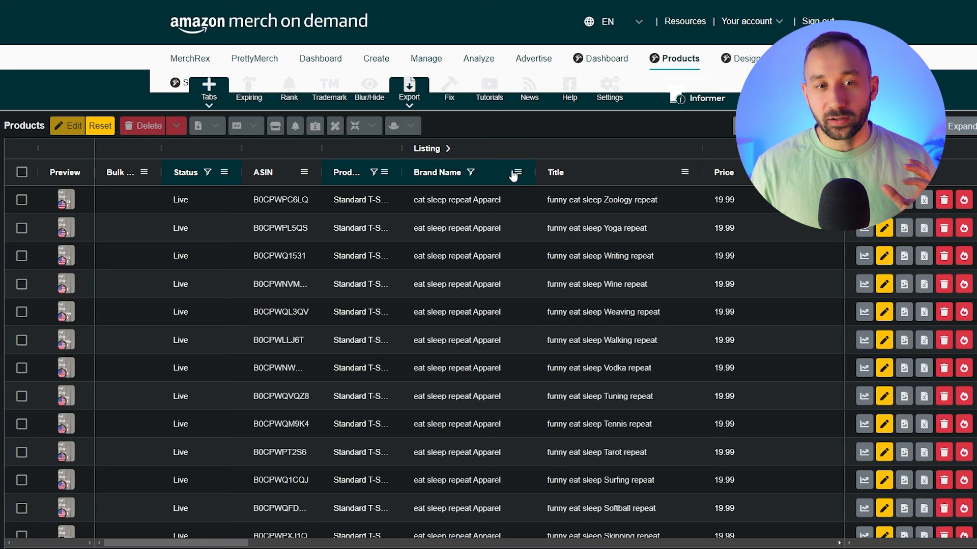
left_click(442, 199)
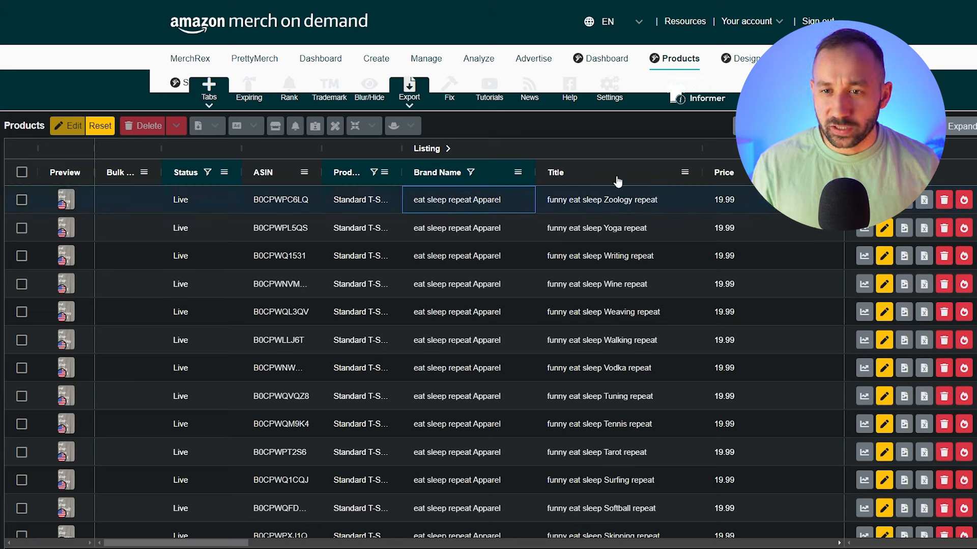
middle_click(656, 152)
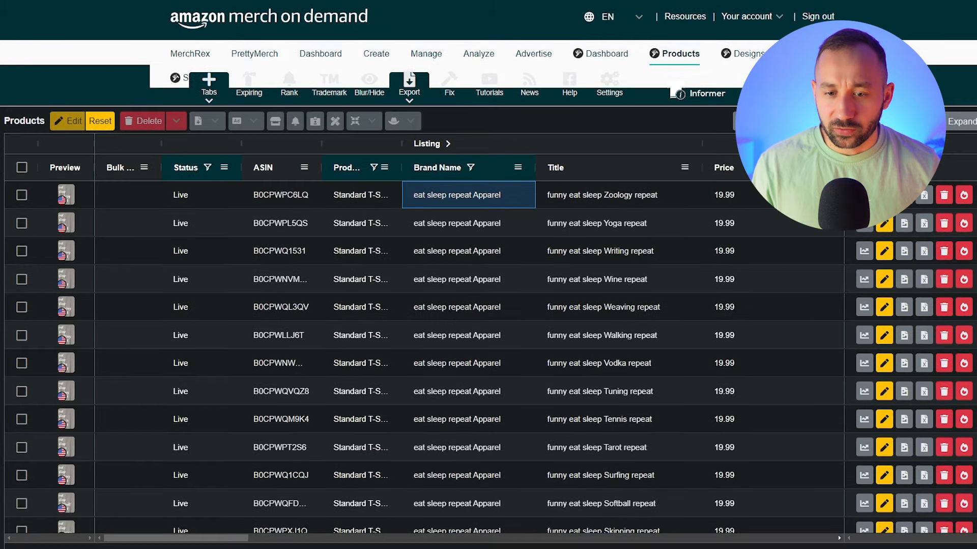
left_click_drag(229, 543, 532, 532)
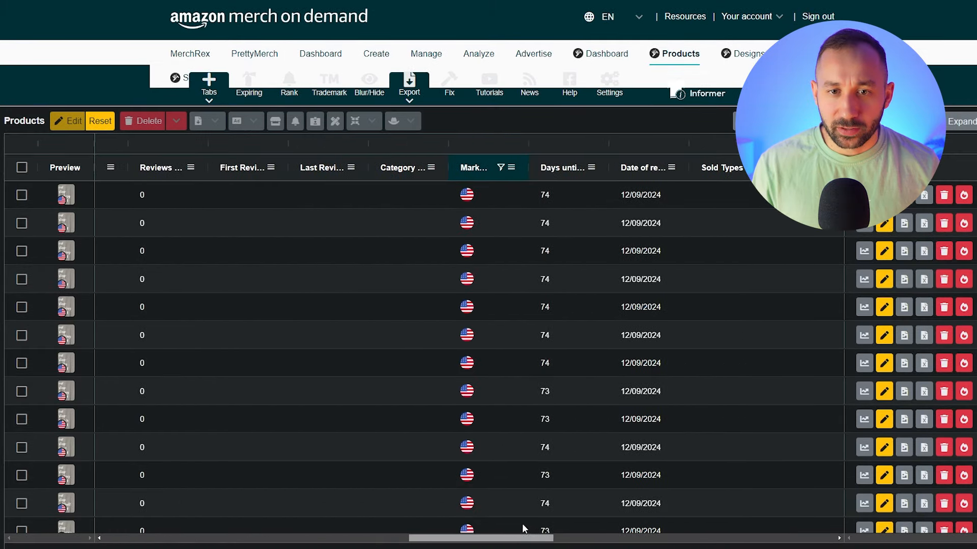
left_click(523, 166)
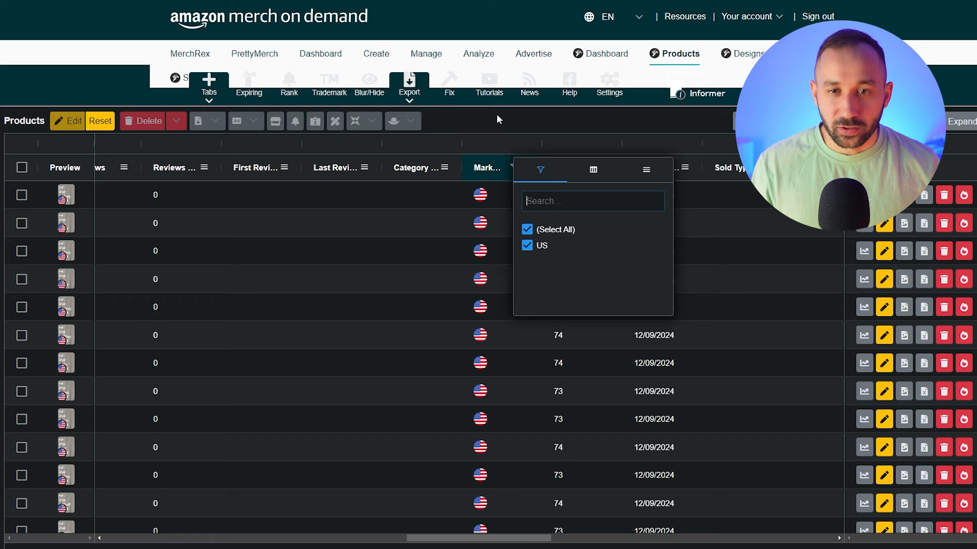
left_click_drag(529, 540, 214, 532)
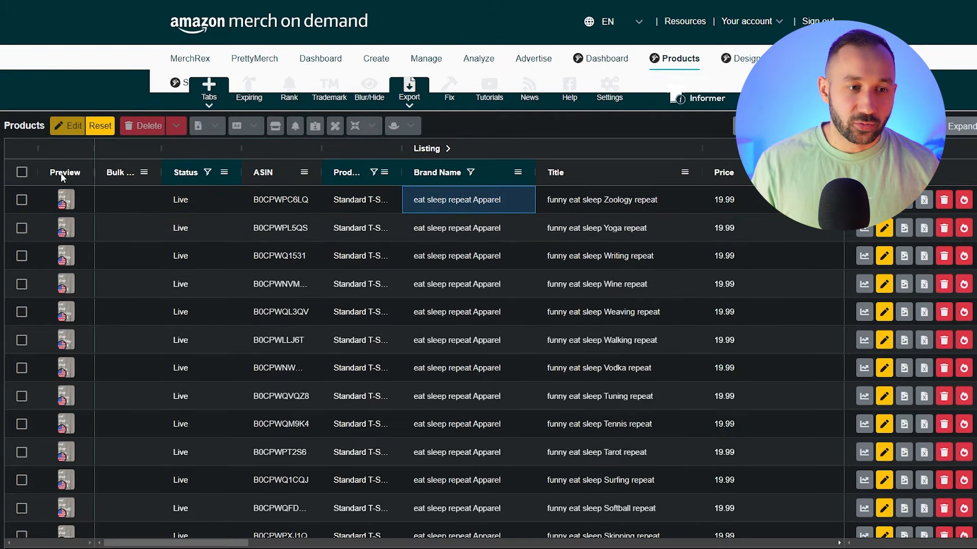
Select all filtered products and export them as Products with designs (Excel).
left_click(22, 173)
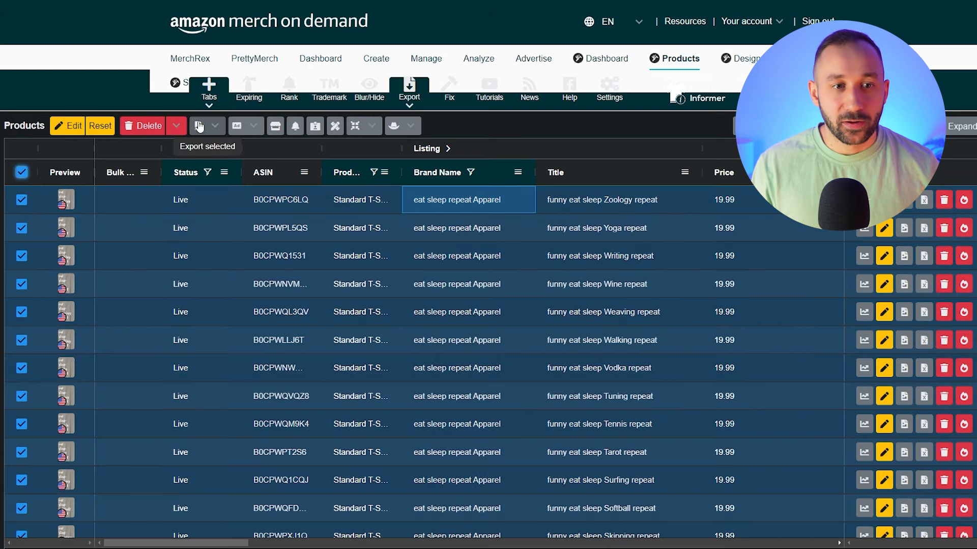
left_click(216, 131)
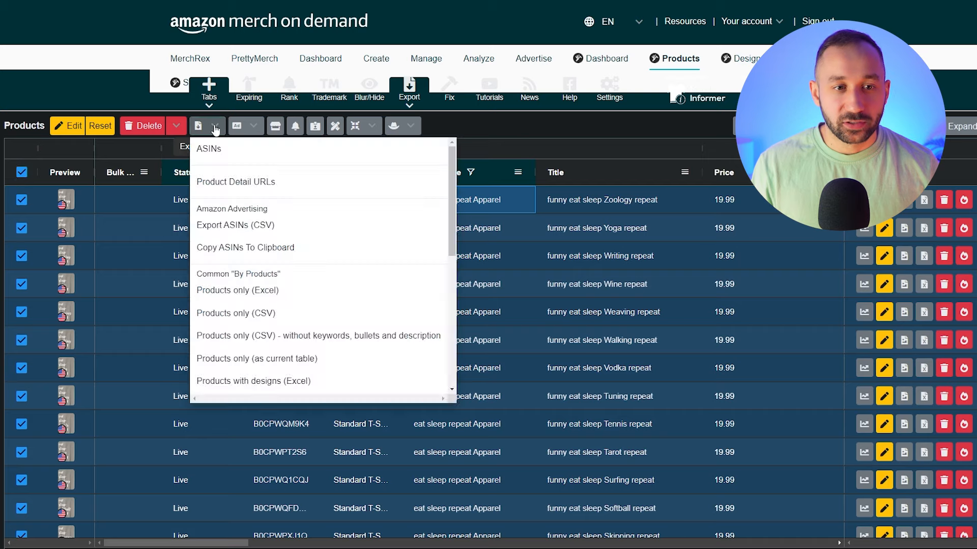
scroll(295, 278, "down", 2)
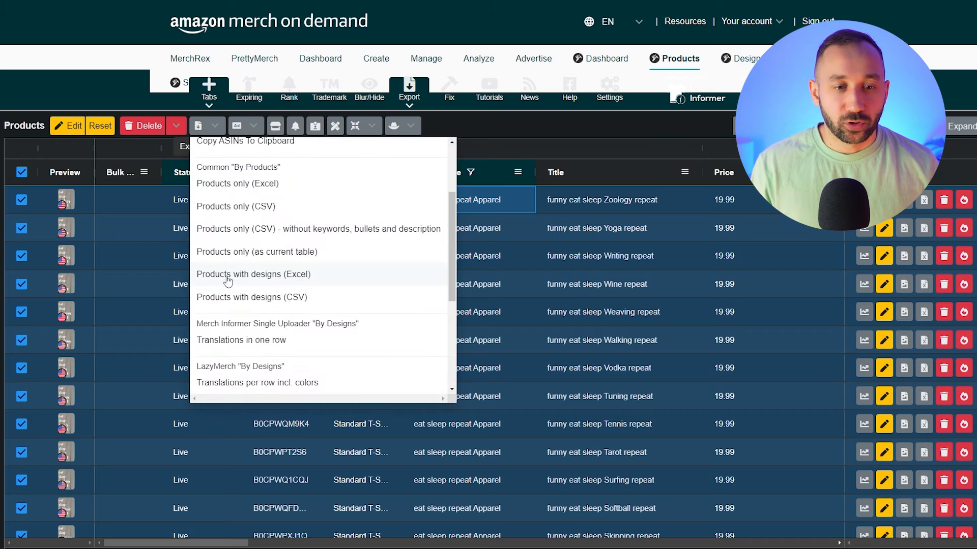
left_click(324, 282)
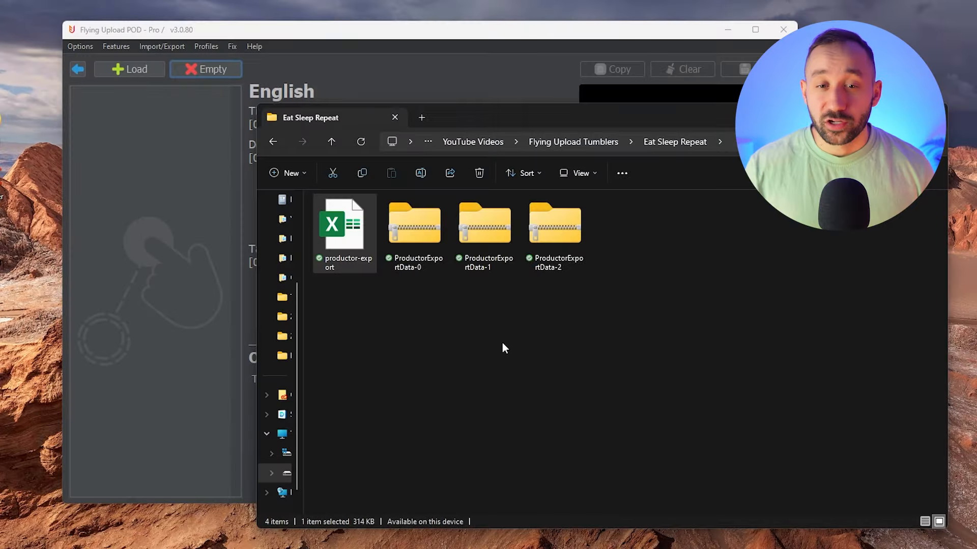
Switch from the exported files to Flying Upload POD and return to its start screen.
left_click_drag(408, 295, 588, 245)
left_click(323, 232)
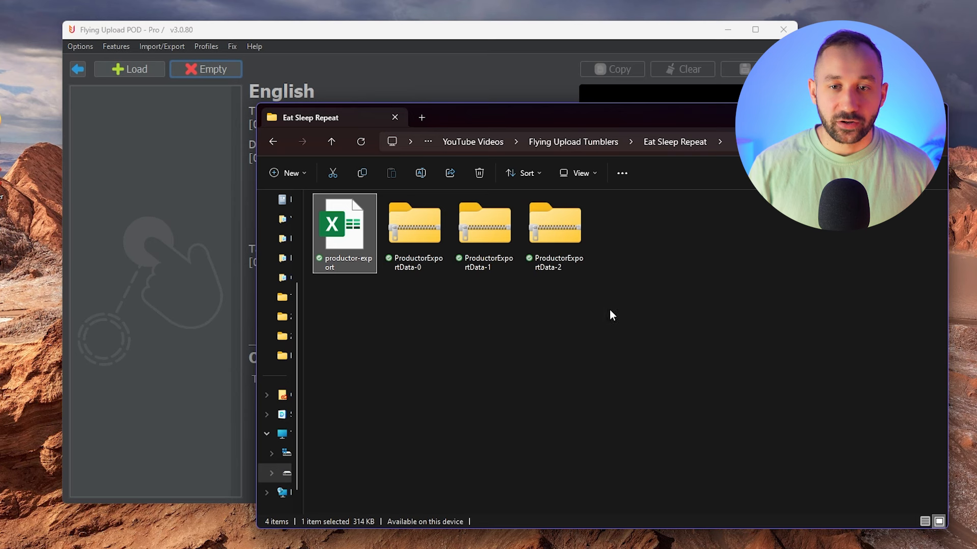
left_click(419, 321)
left_click(243, 81)
left_click(78, 69)
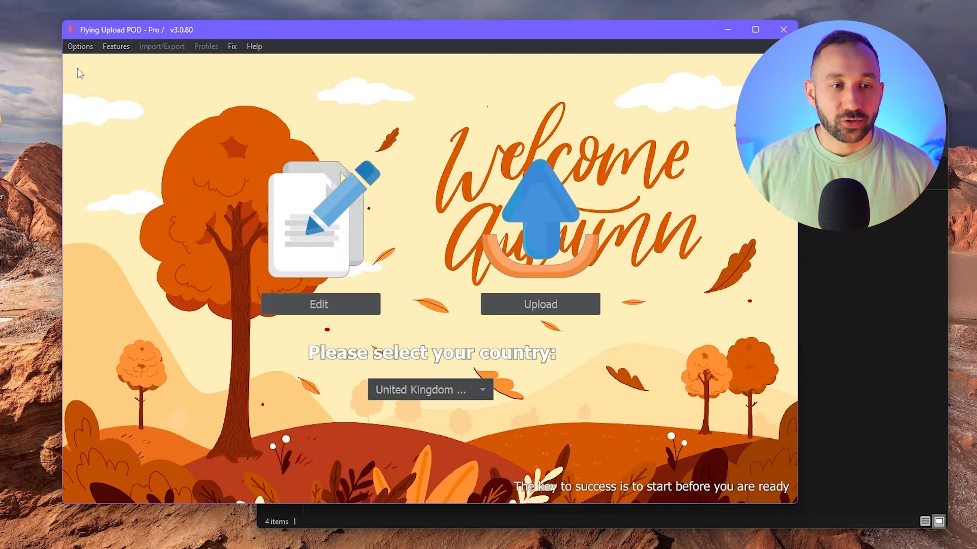
Open the design editor and load the productor-export spreadsheet from the Eat Sleep Repeat folder into the design list.
mouse_move(359, 32)
left_mouse_down()
mouse_move(371, 38)
mouse_move(351, 27)
left_mouse_up()
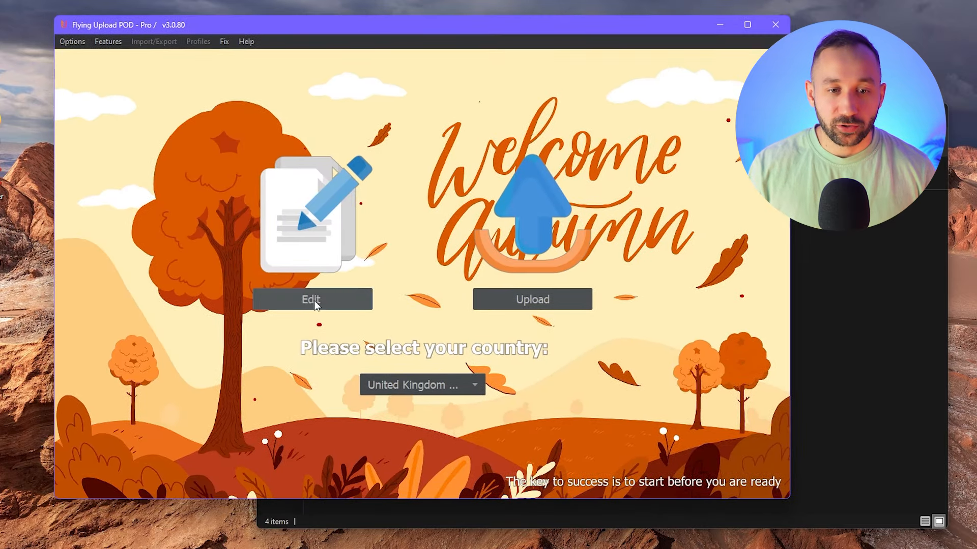
left_click(315, 303)
key("alt+Tab")
left_click_drag(341, 229, 142, 146)
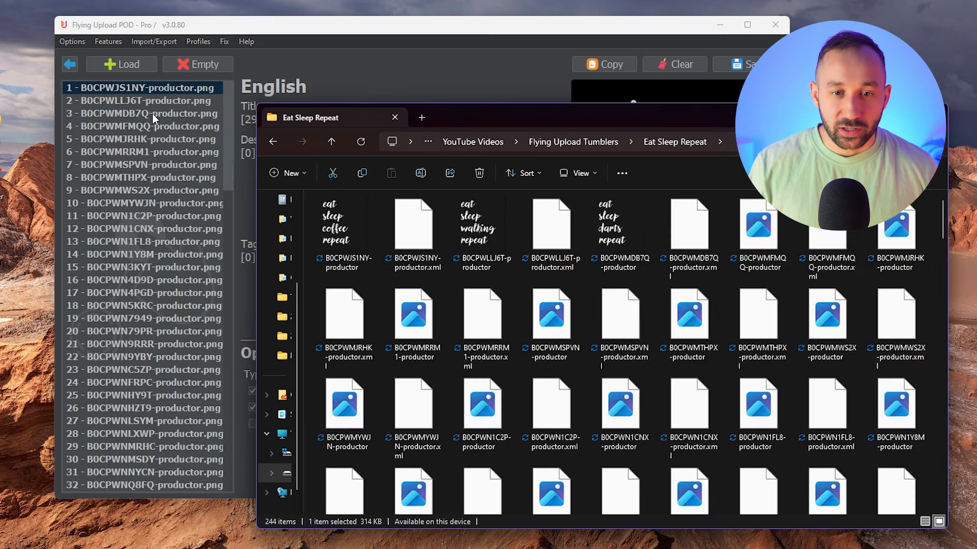
Look through several imported designs in the list to check their titles and artwork.
left_click(176, 177)
scroll(195, 189, "down", 4)
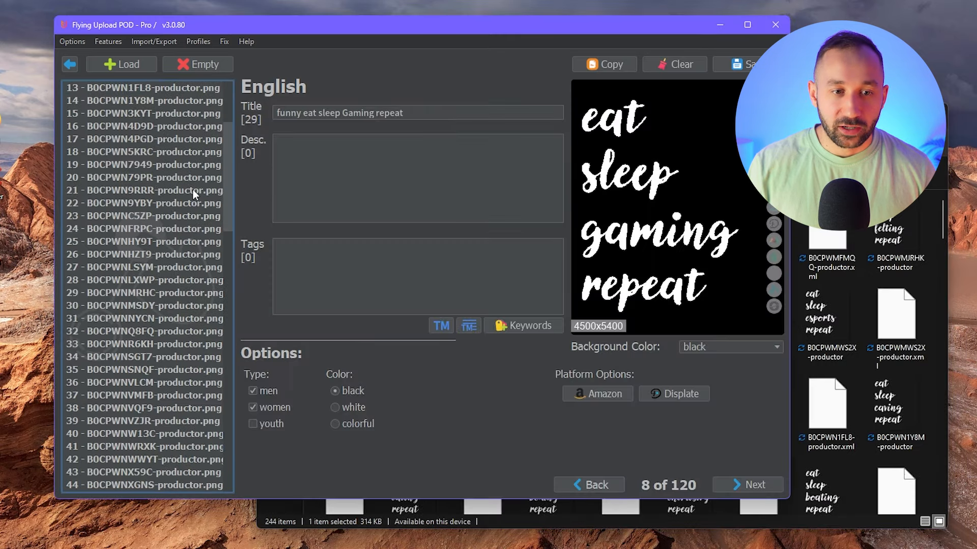
left_click(191, 189)
scroll(191, 189, "down", 2)
left_click(218, 225)
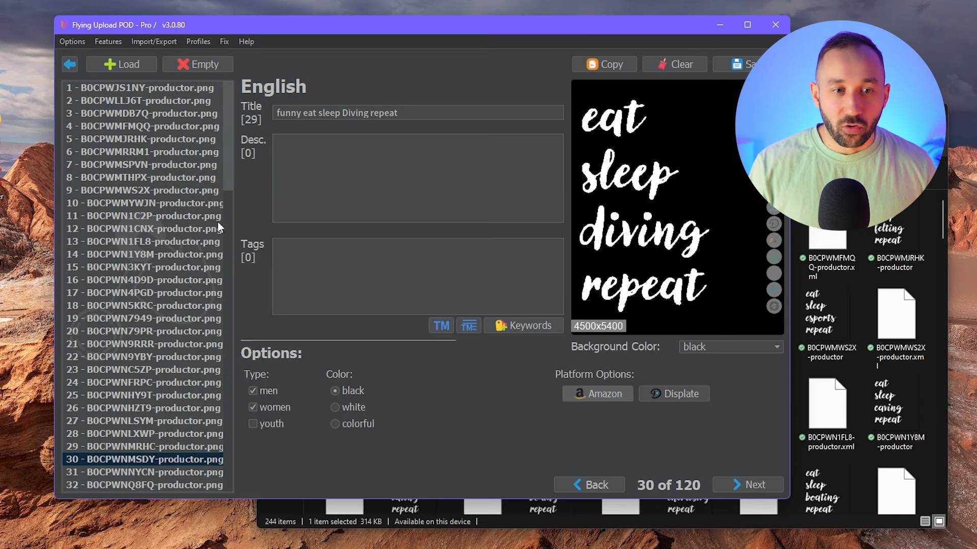
left_click(181, 98)
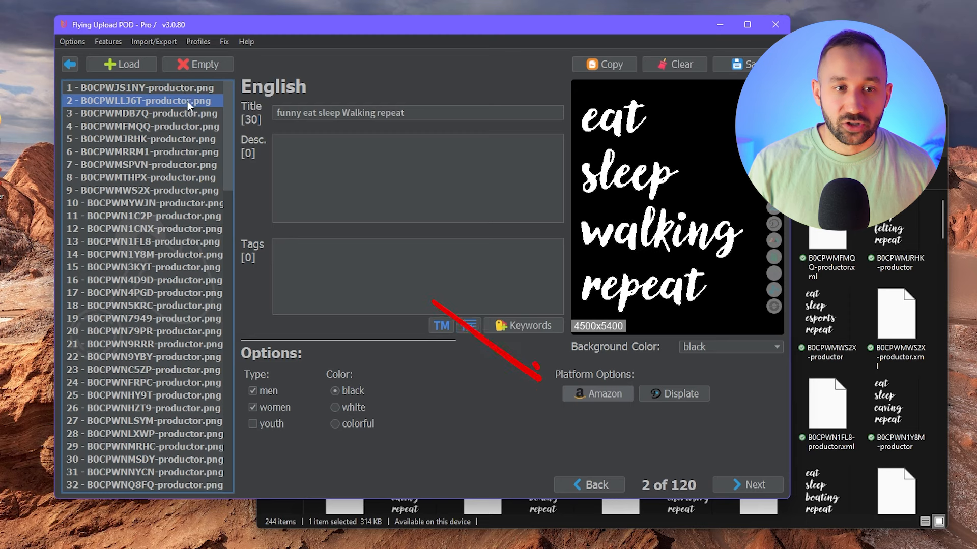
Open the Amazon options of design 3 and disable the com market for the Standard t-shirt.
left_click(171, 111)
left_click(606, 399)
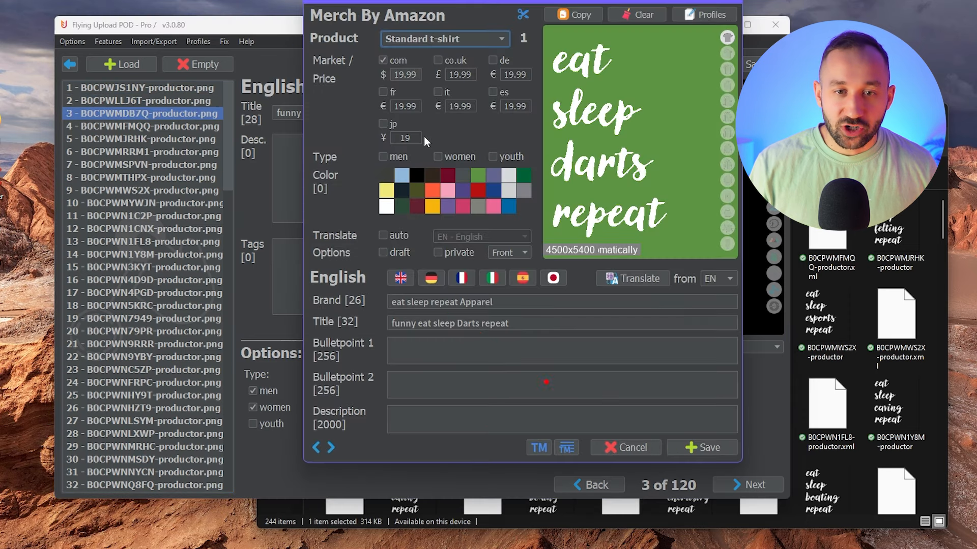
left_click_drag(459, 0, 441, 1)
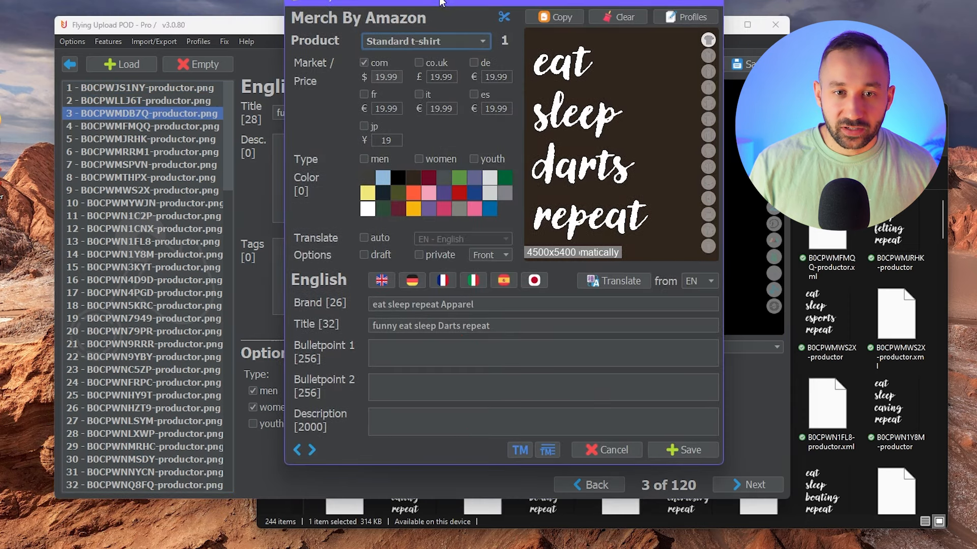
left_click(364, 63)
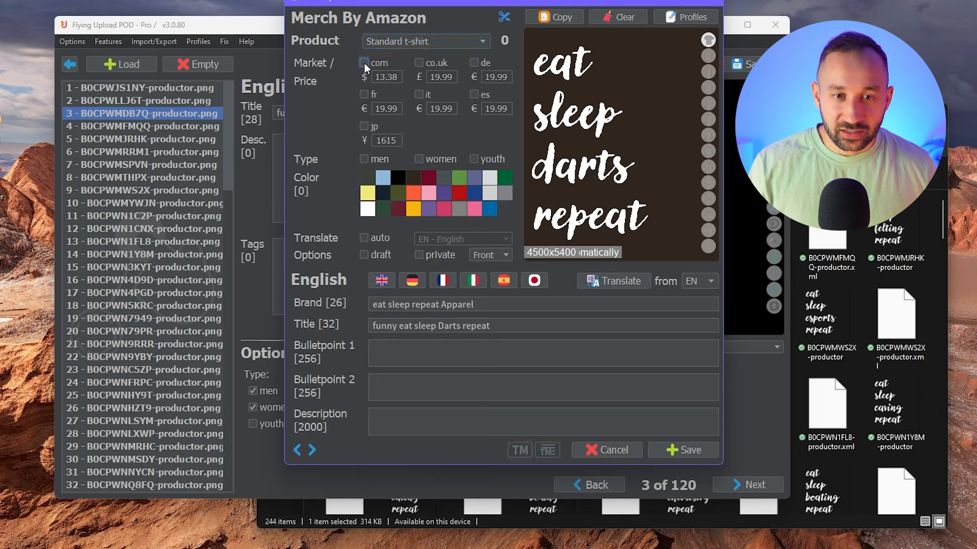
Enable the Tumbler product on the com market in black and save the design's Amazon options.
left_click(411, 41)
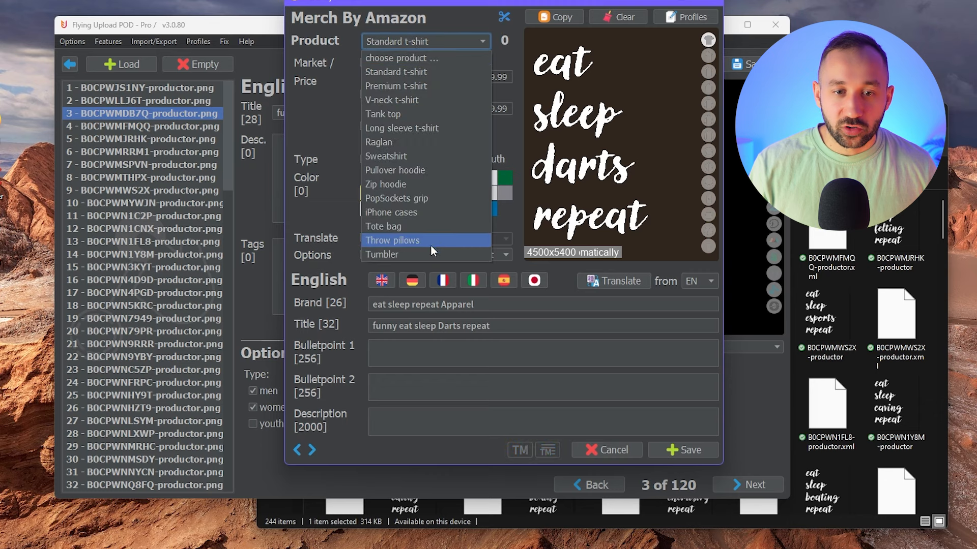
left_click(366, 254)
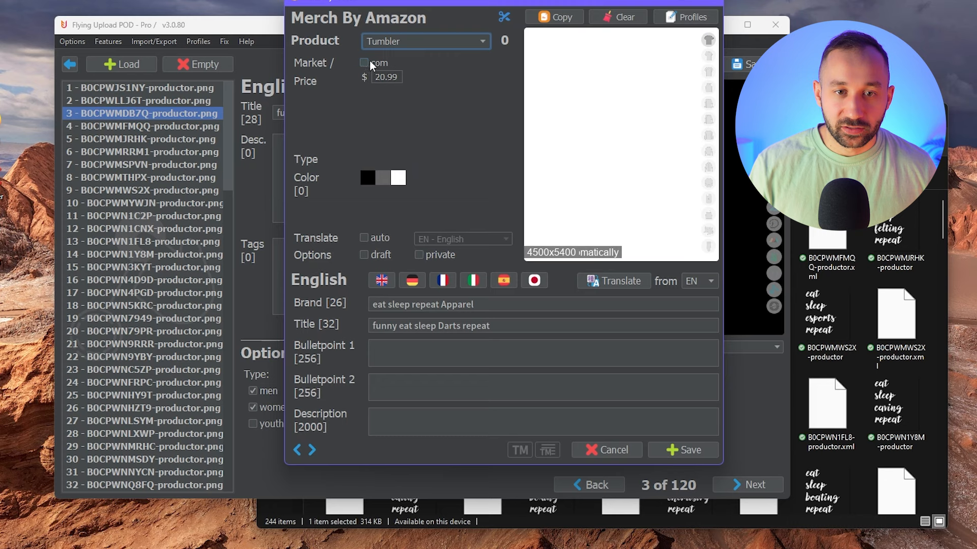
left_click(364, 63)
left_click(367, 177)
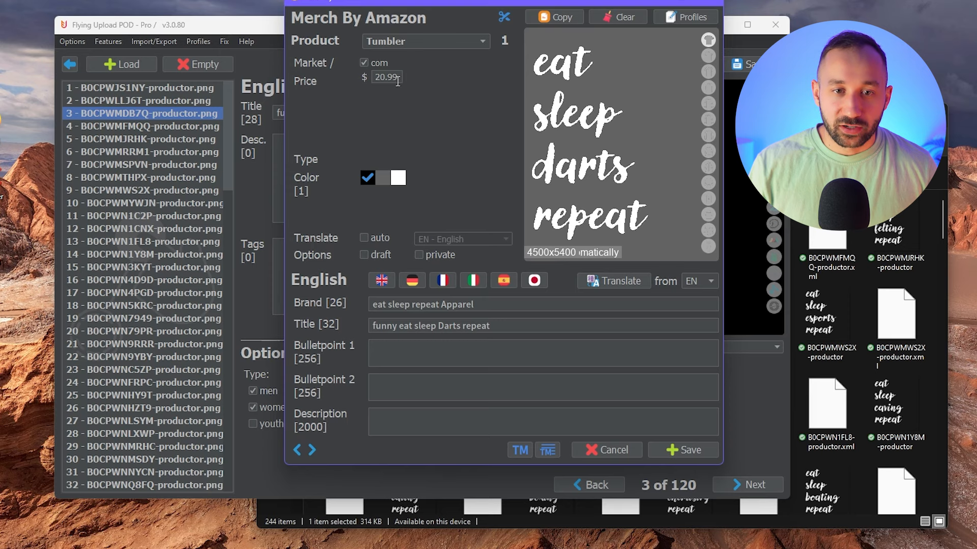
left_click(685, 450)
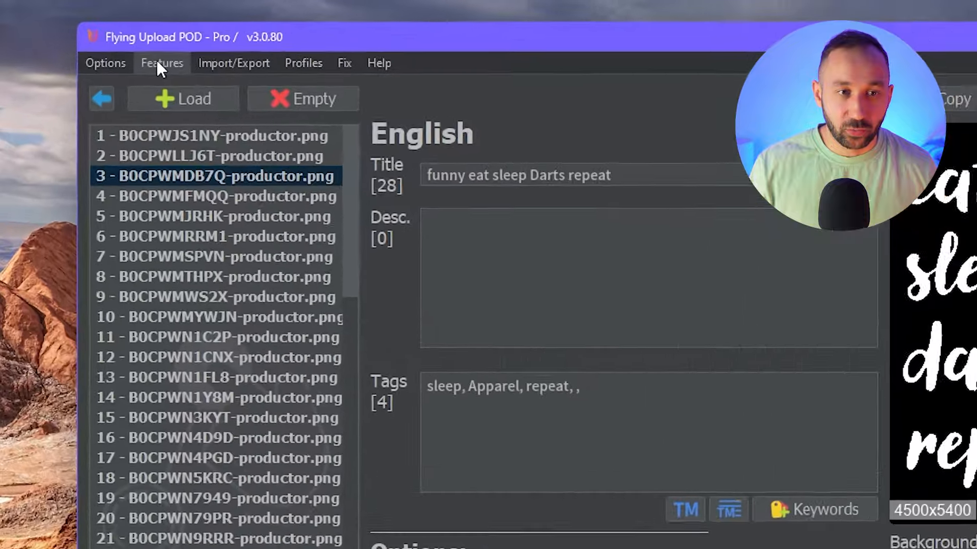
Apply design 3's Amazon product selection to all loaded designs with Products to All.
left_click(108, 41)
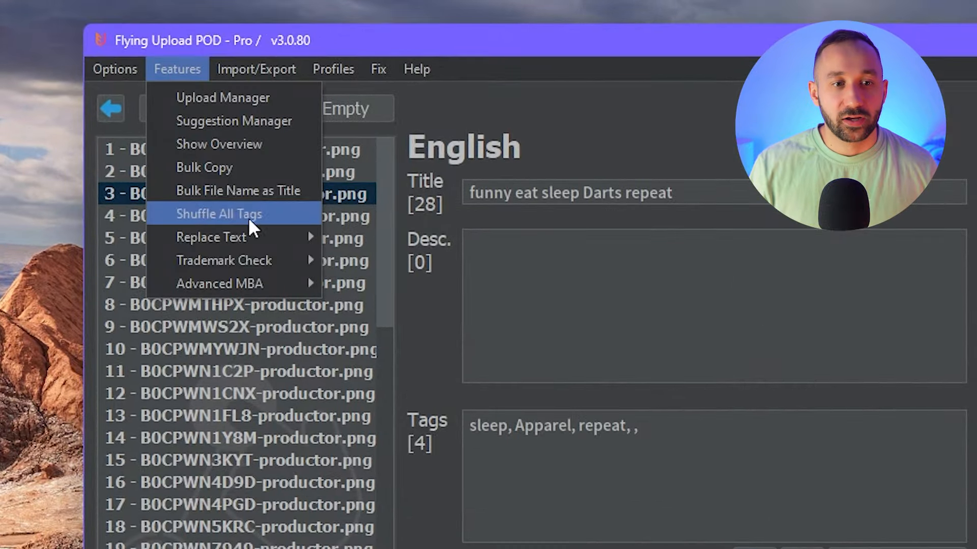
mouse_move(150, 171)
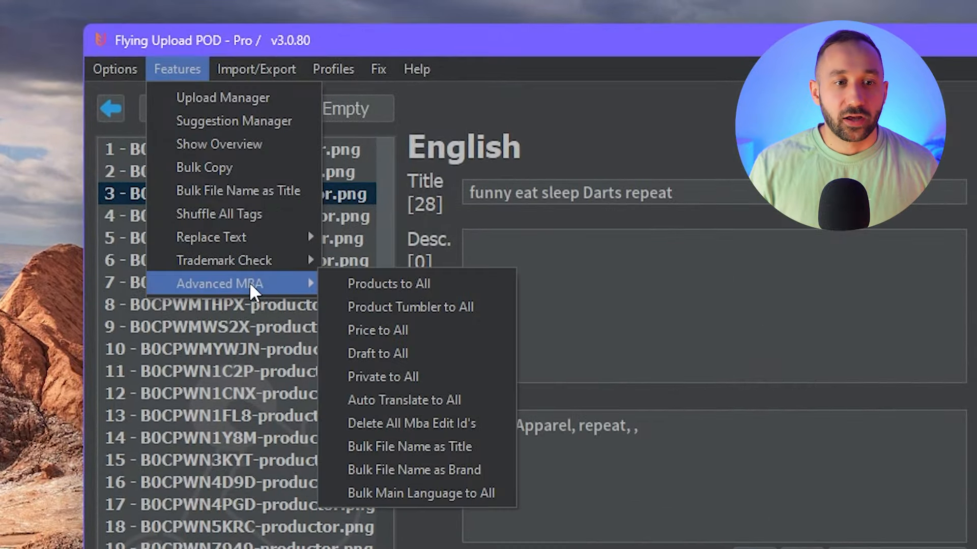
left_click(448, 284)
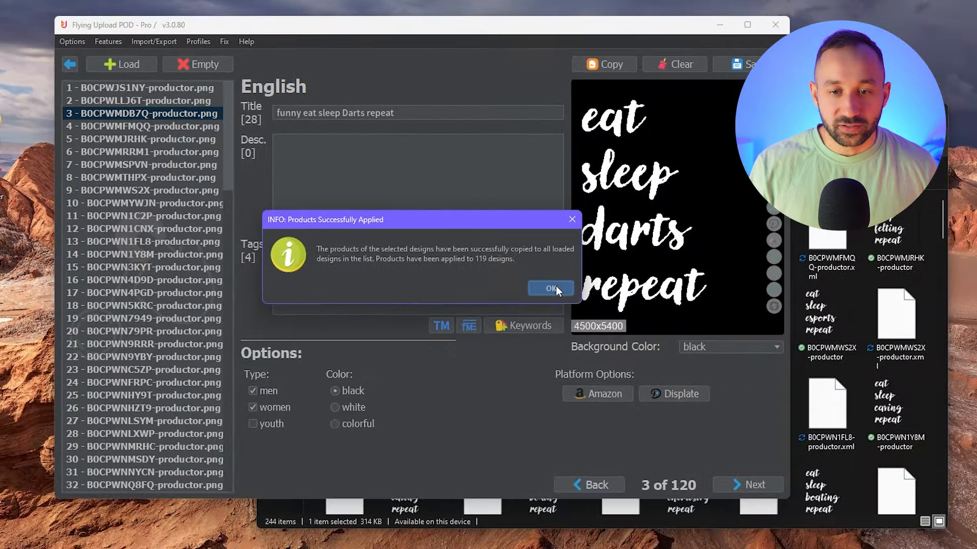
left_click(945, 497)
Check the Amazon product, market and color settings of design 39, then close them and view design 36.
scroll(362, 462, "down", 5)
scroll(215, 268, "down", 4)
left_click(172, 281)
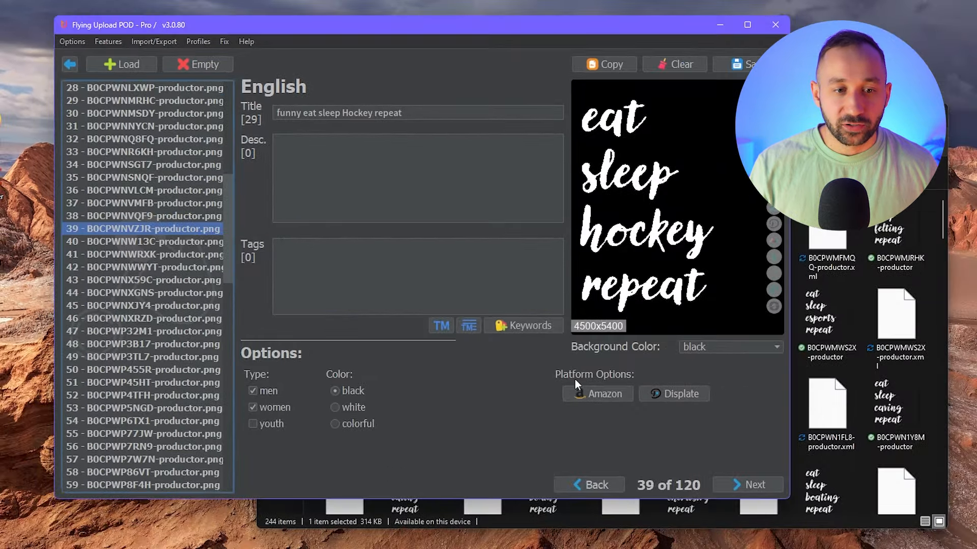
left_click(605, 397)
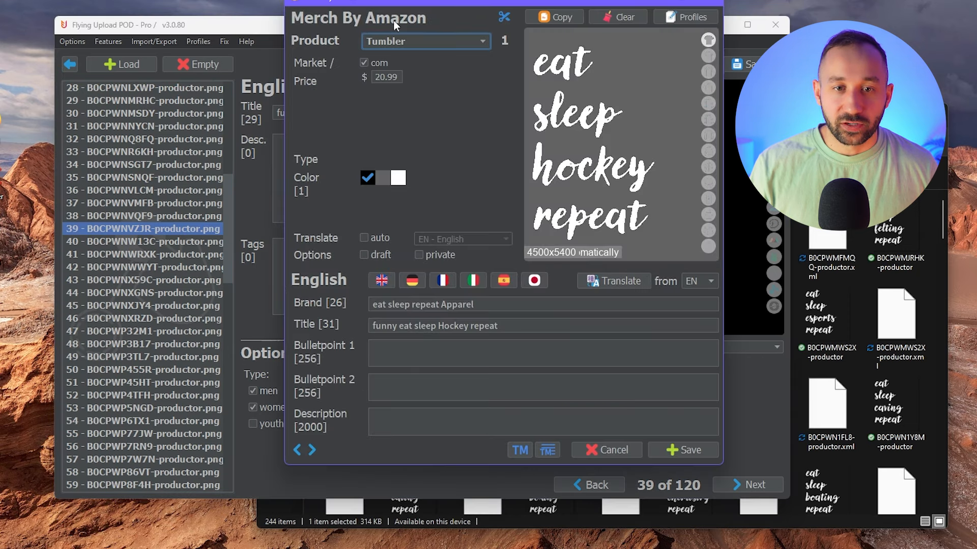
left_click(391, 41)
left_click(427, 28)
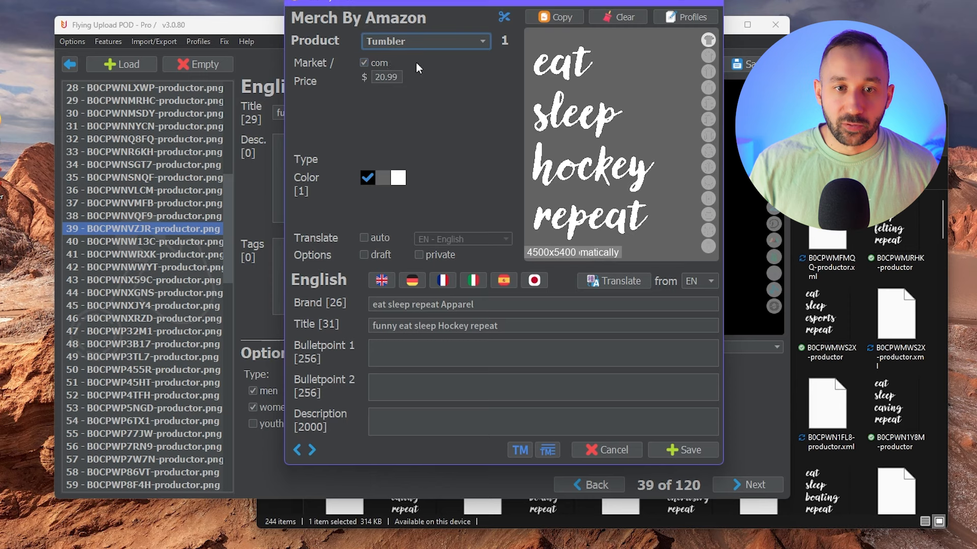
left_click(718, 4)
left_click(198, 192)
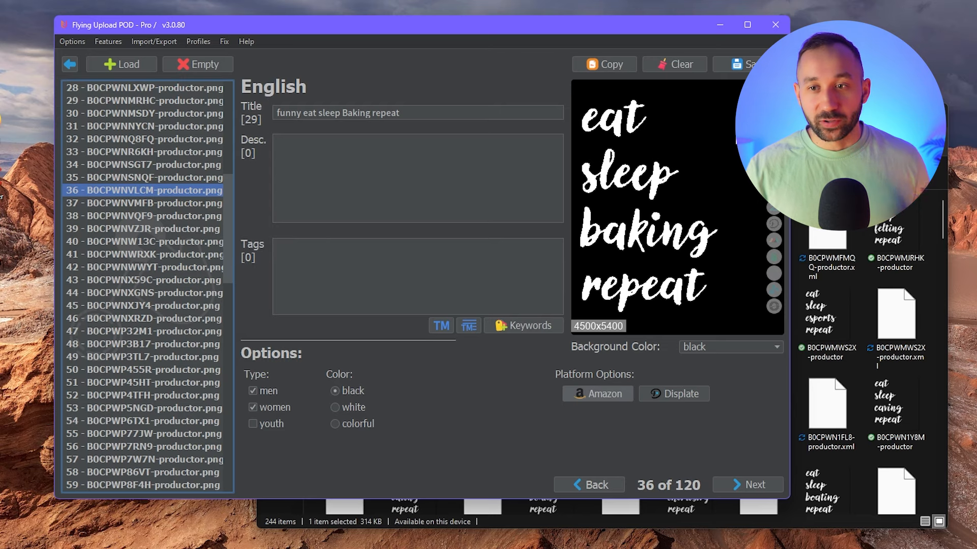
Switch to the Eat Sleep Repeat folder and select the B0CPWMDB7Q-productor.xml file.
key("alt+Tab")
left_click(673, 216)
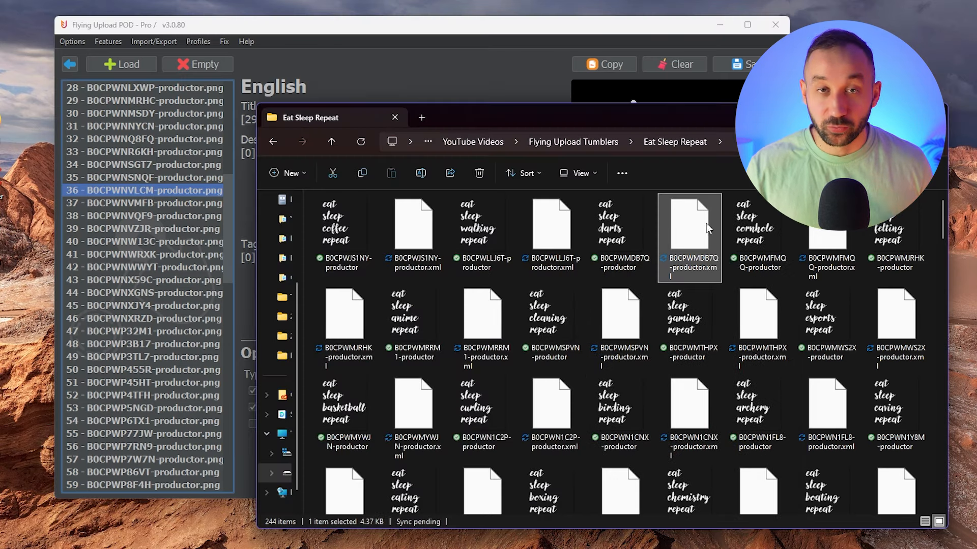
Select the design images and XML files shown in the Eat Sleep Repeat folder, and return to Flying Upload POD.
left_click_drag(313, 203, 914, 365)
mouse_move(364, 231)
left_mouse_down()
mouse_move(288, 173)
mouse_move(109, 183)
mouse_move(356, 229)
left_mouse_up()
left_click(344, 46)
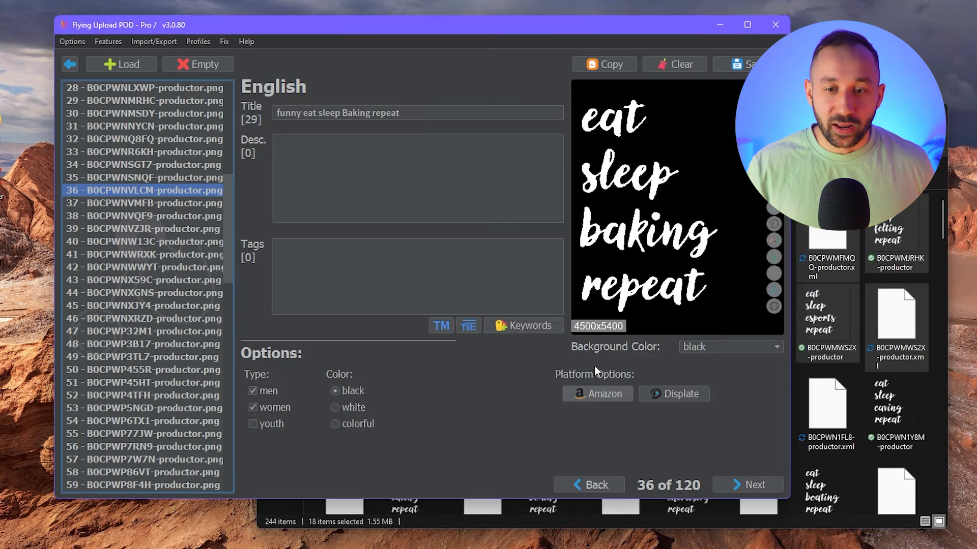
Check the Amazon options of design 36, close them and look further through the list of loaded designs.
left_click(605, 394)
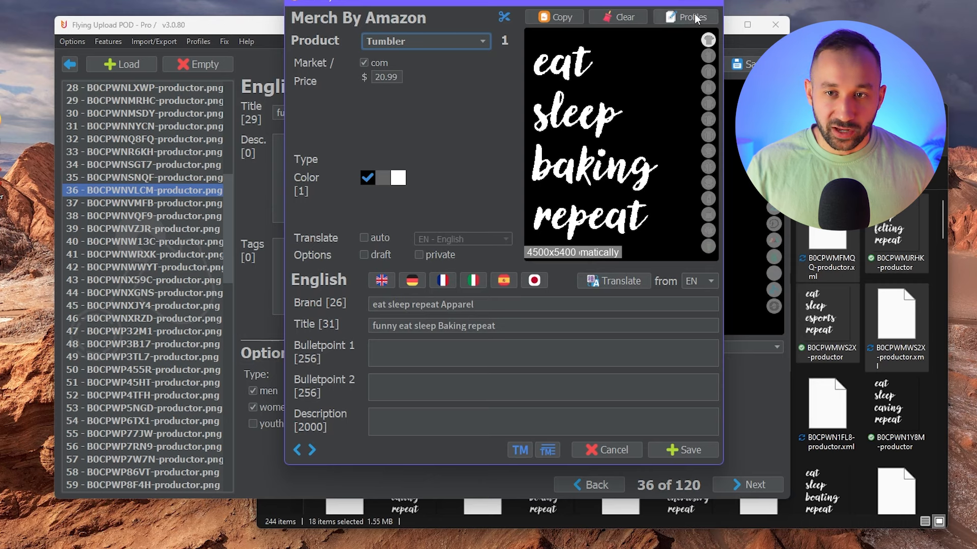
left_click(716, 2)
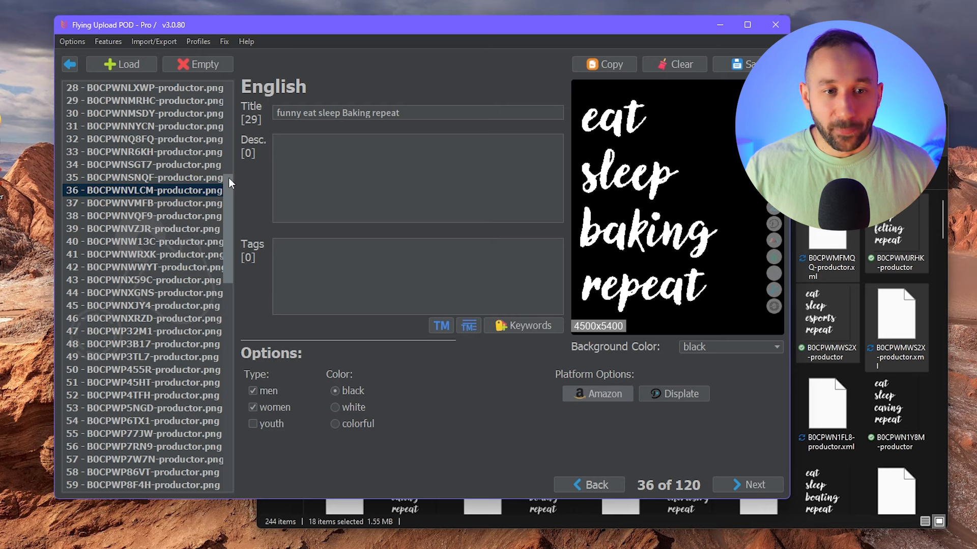
left_click_drag(229, 179, 247, 322)
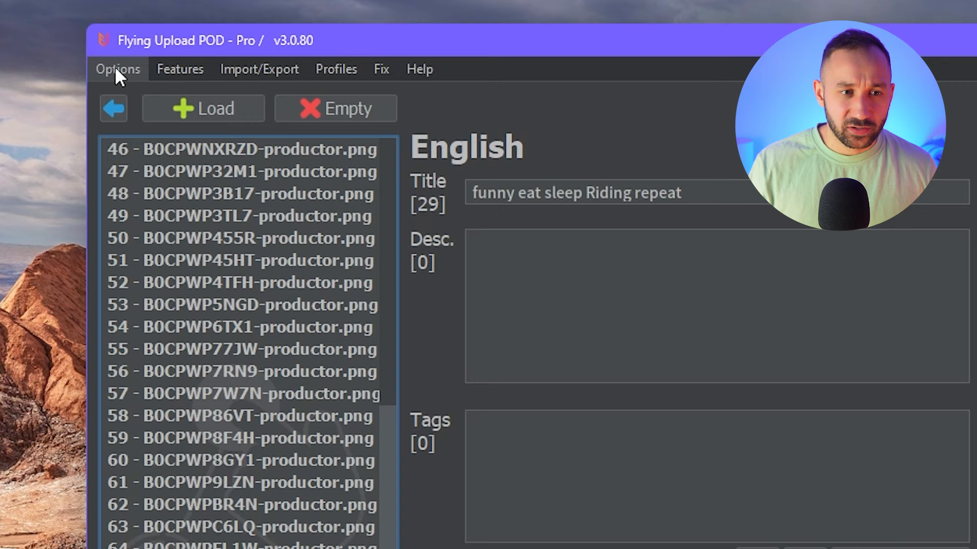
In the Amazon Merch template settings, set Listing Text as the input to skip during upload.
left_click(115, 66)
left_click(155, 144)
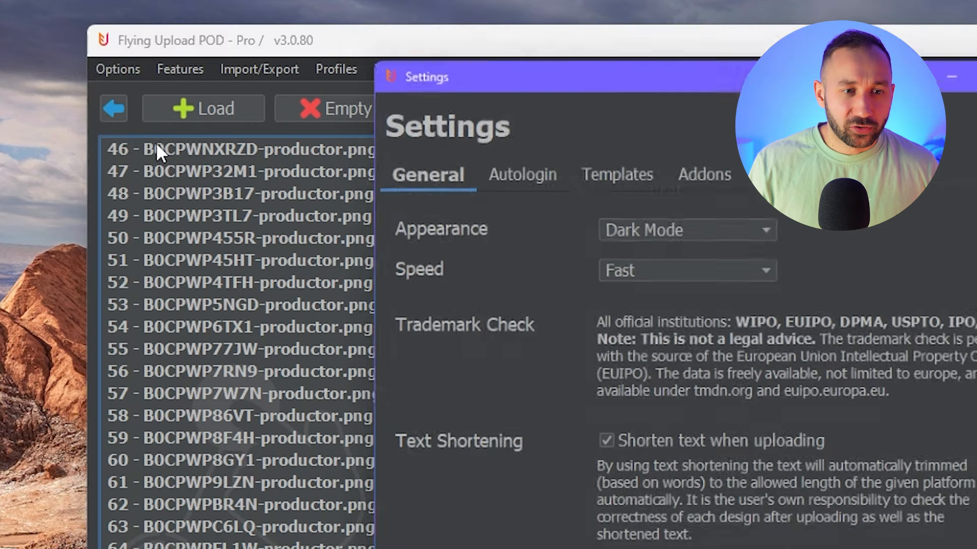
left_click(617, 167)
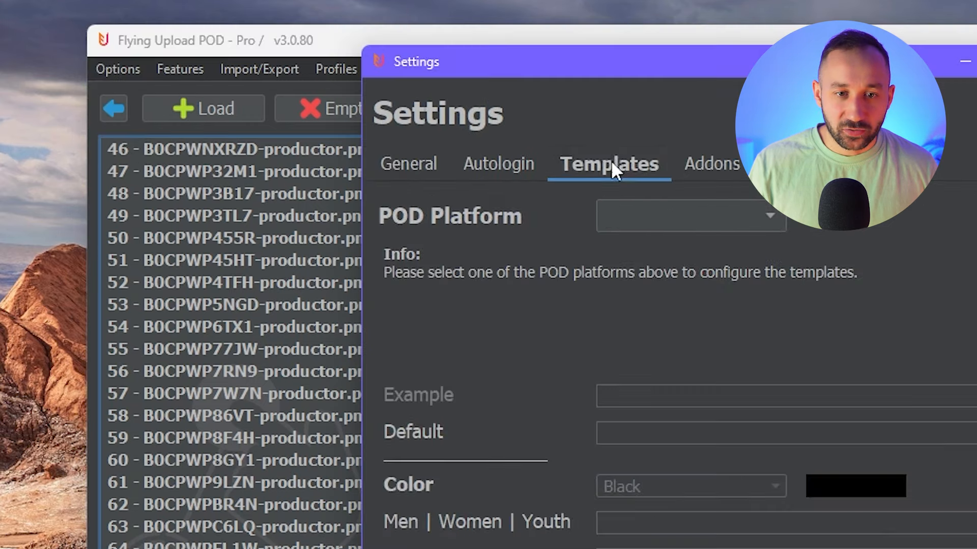
left_click(651, 217)
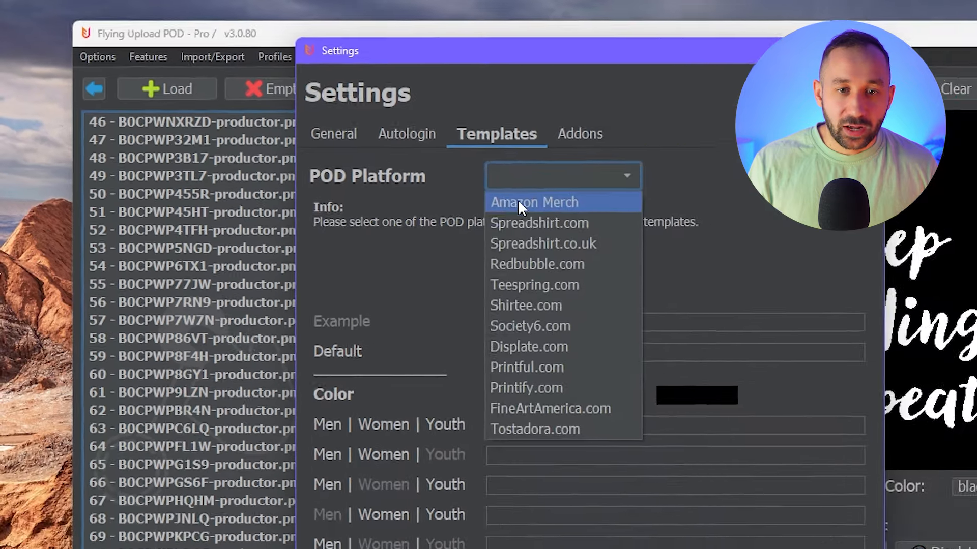
left_click(656, 250)
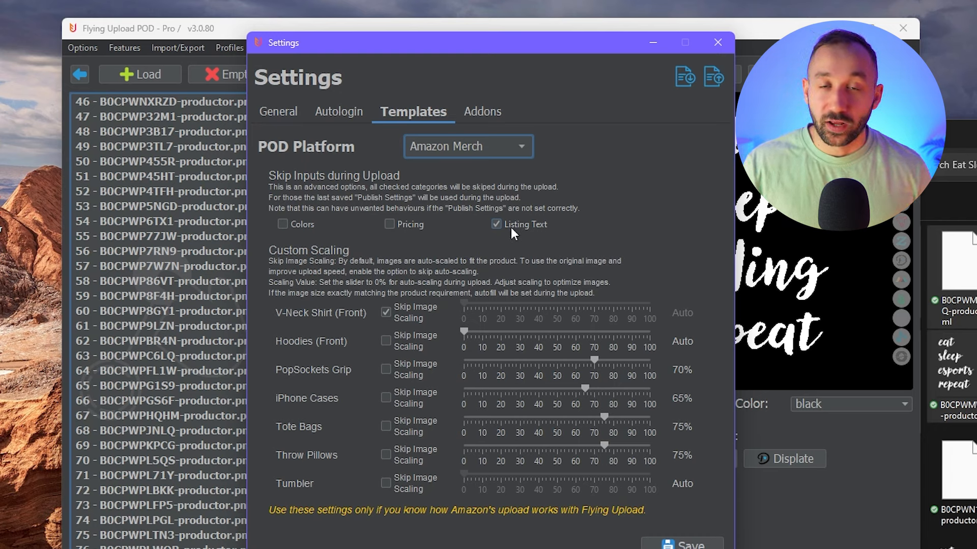
left_click(497, 226)
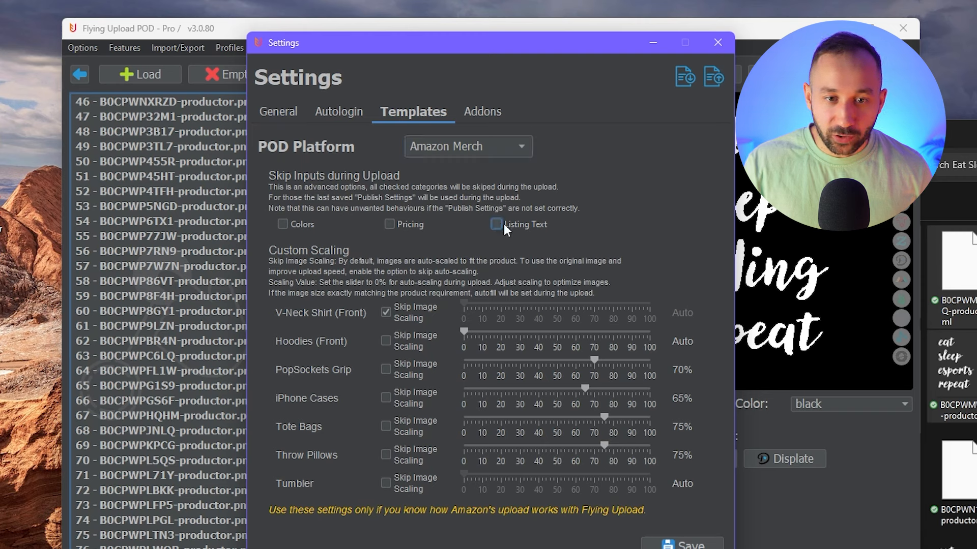
left_click(500, 226)
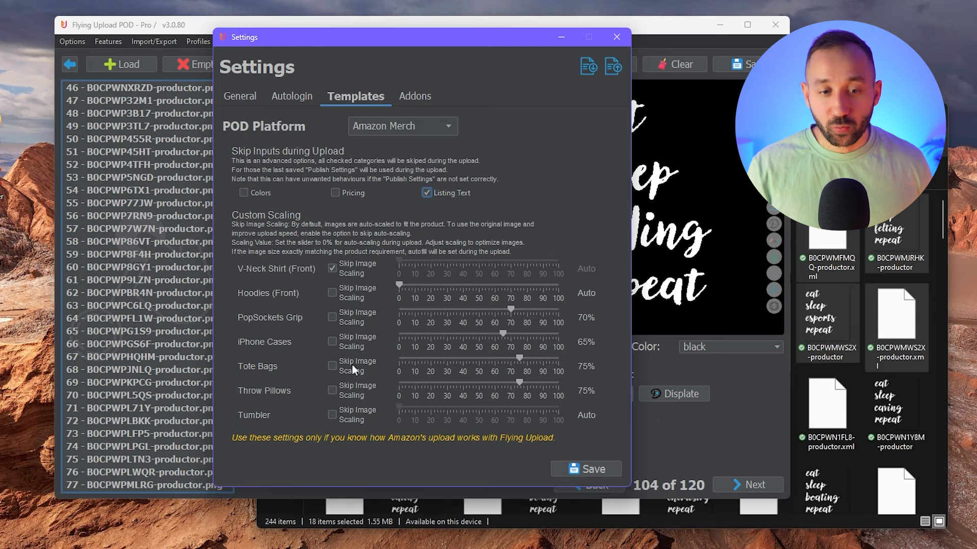
Try Skip Image Scaling for the Tumbler with a scaling value of 11%, and turn the option off again.
left_click(333, 415)
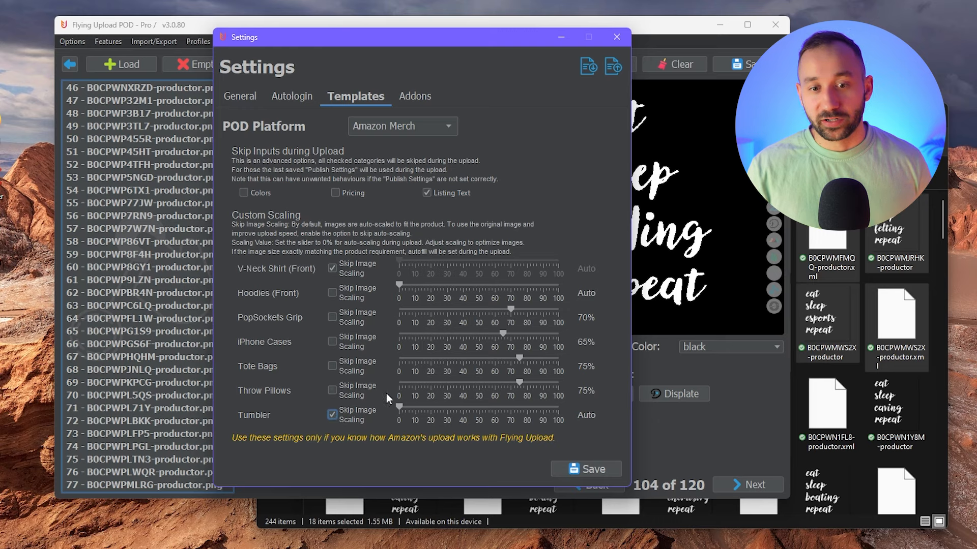
mouse_move(403, 407)
left_mouse_down()
mouse_move(441, 411)
mouse_move(390, 409)
mouse_move(417, 406)
left_mouse_up()
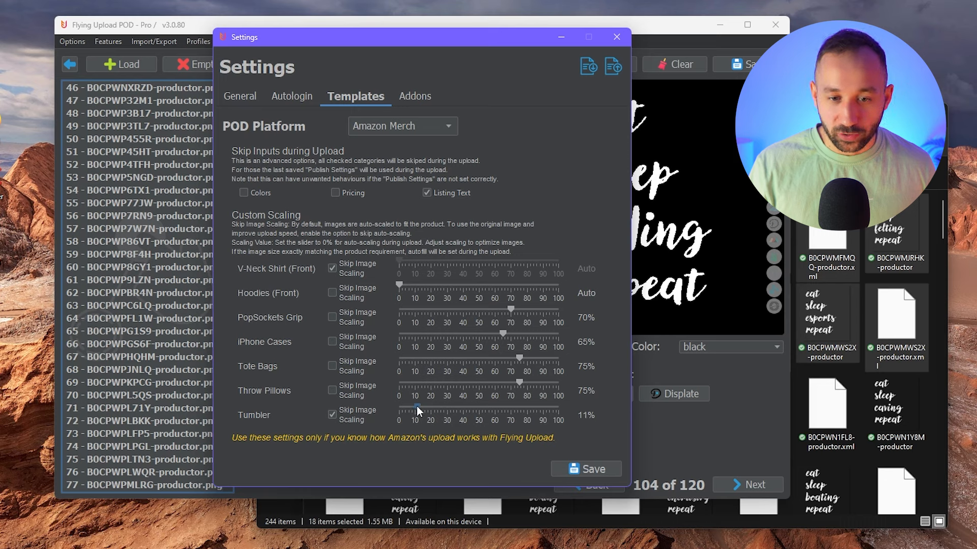
left_click(335, 413)
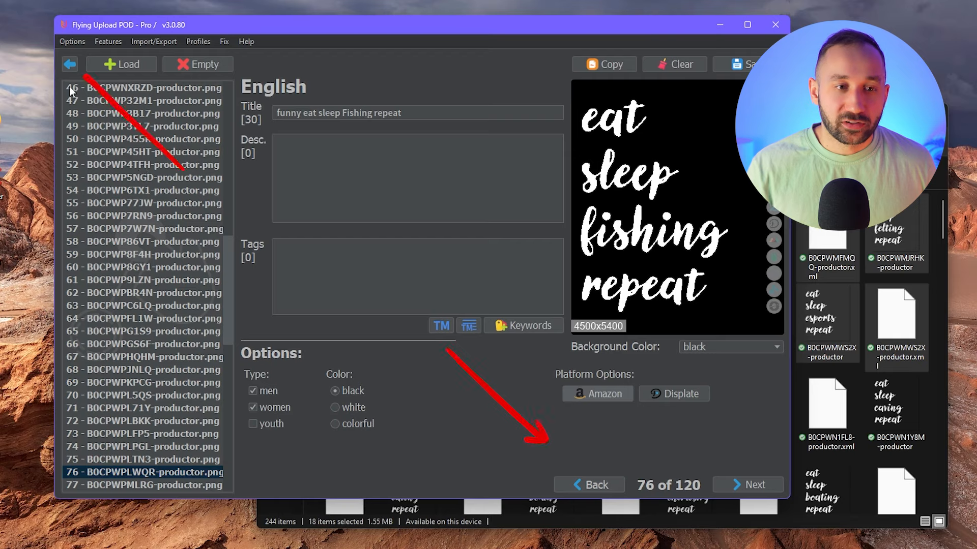
Stop the Amazon Merch upload on the upload page and start it again for the loaded designs.
left_click(70, 64)
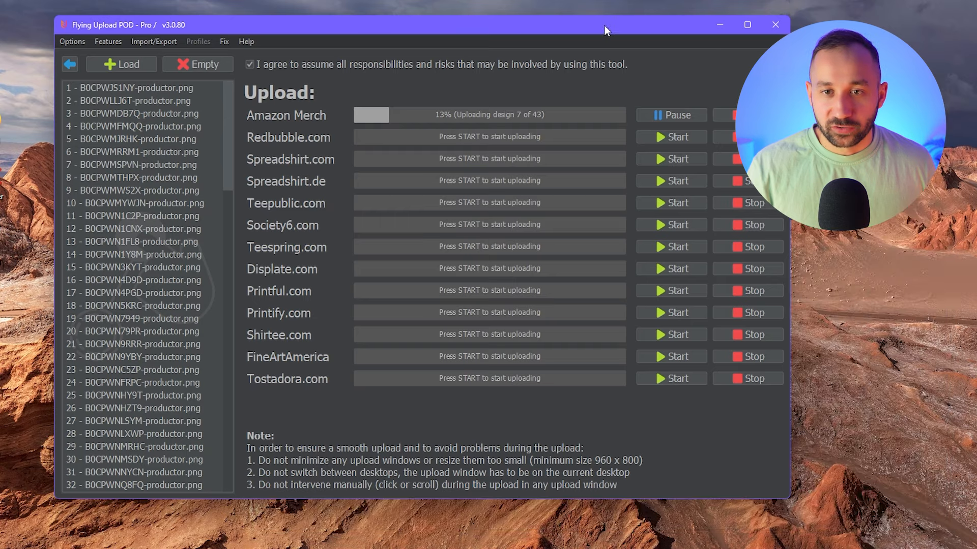
left_click(723, 115)
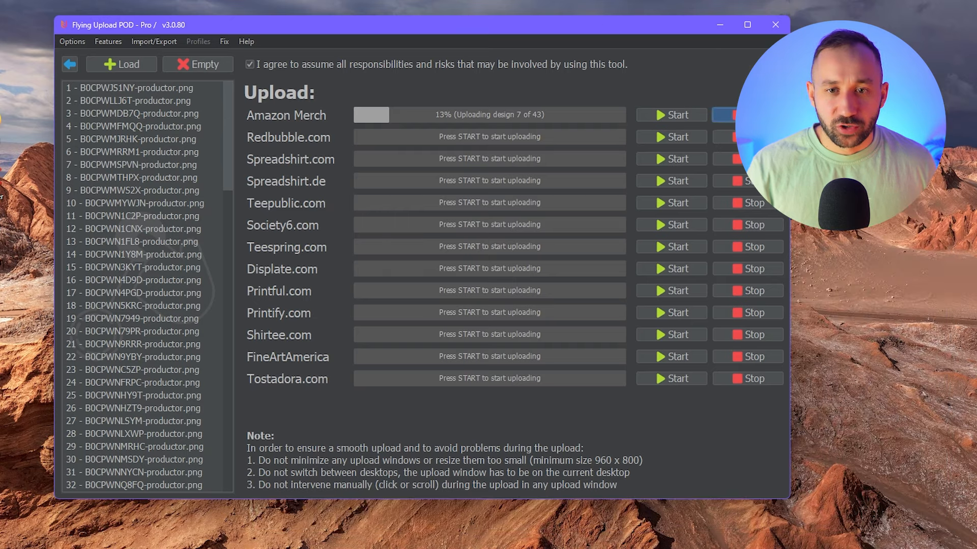
left_click_drag(225, 95, 226, 364)
scroll(161, 169, "up", 20)
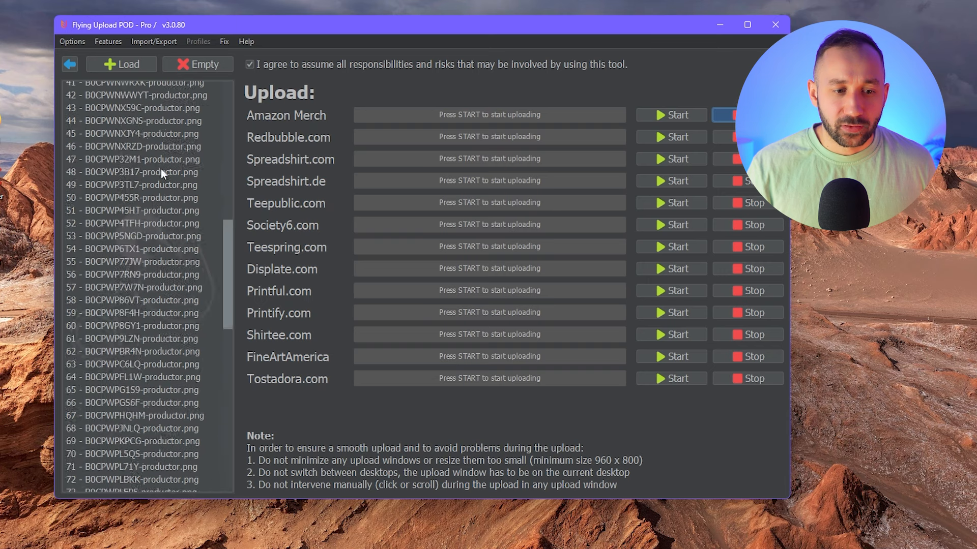
left_click(688, 110)
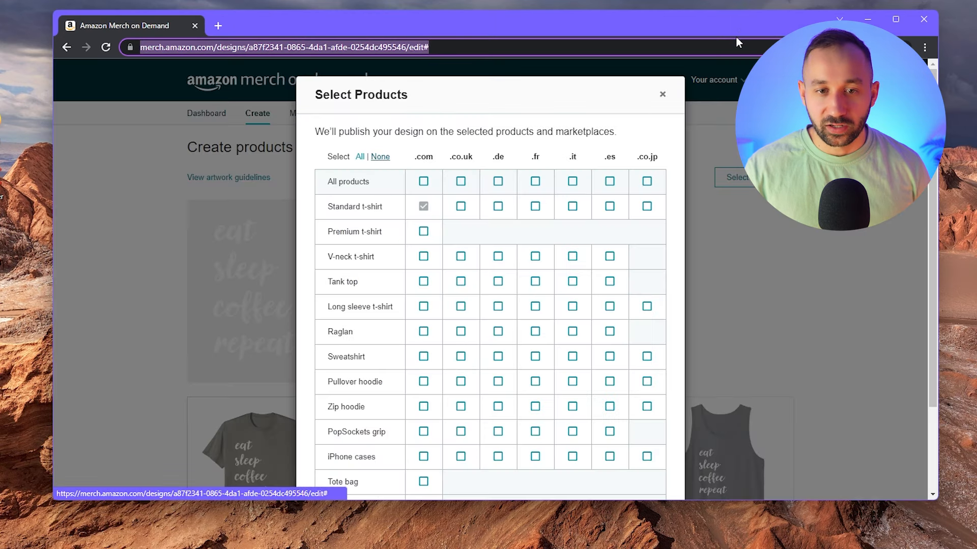
Follow the automated Amazon Merch upload of the coffee design from product selection through the tumbler's listing details to the publish confirmation.
mouse_move(422, 211)
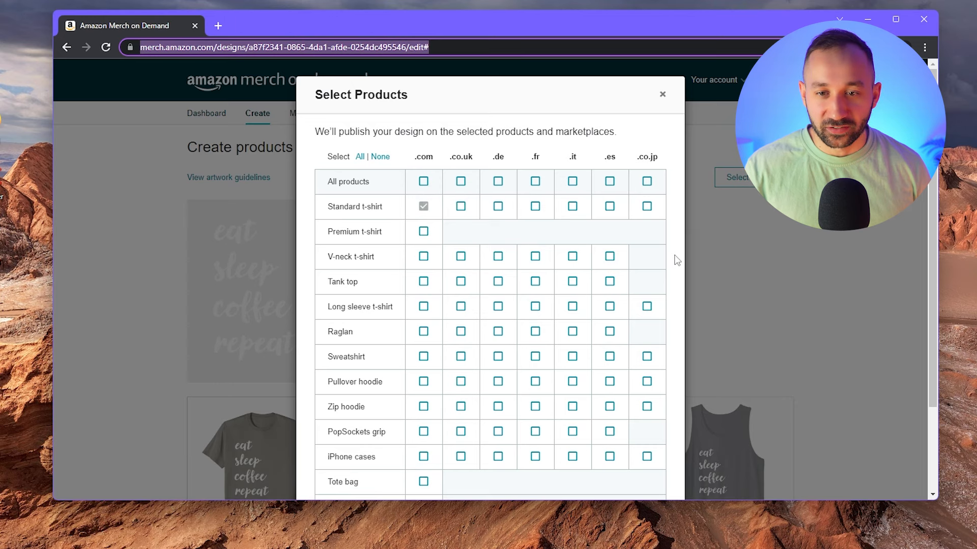
key("Escape")
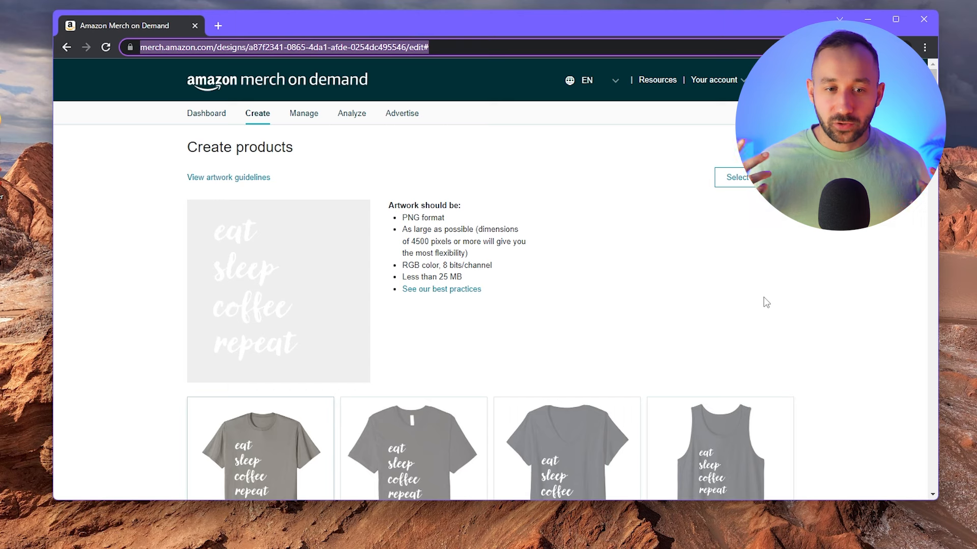
scroll(766, 302, "down", 1)
scroll(766, 303, "down", 10)
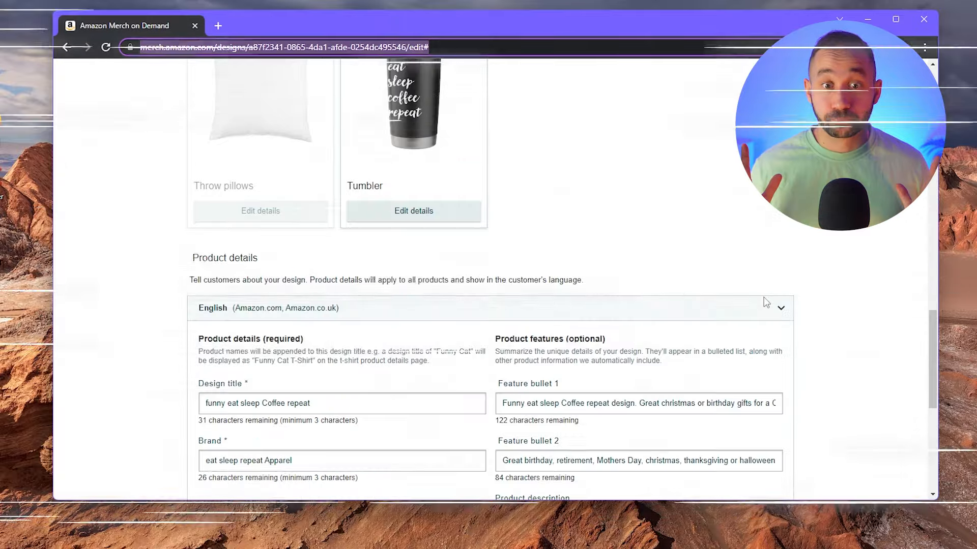
scroll(765, 304, "down", 4)
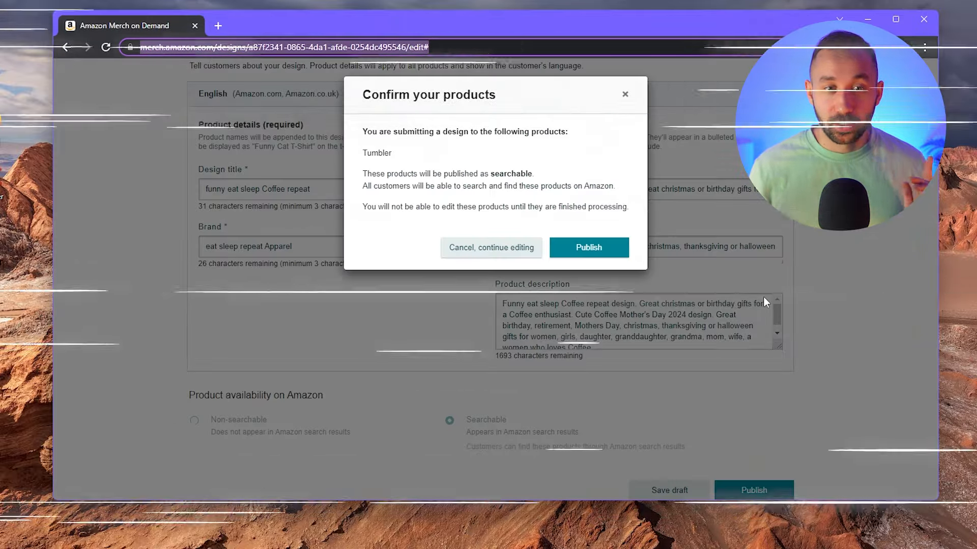